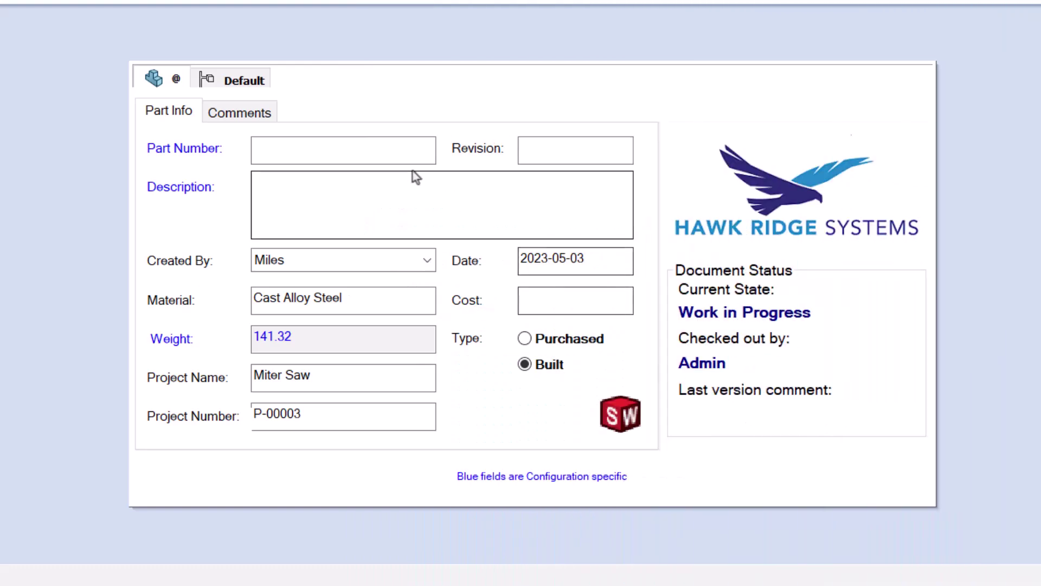
- Place a label reading 'Part Number is in format XX-YYYYYY-ZZ-CC' below the Part Number field
{"action": "left_click", "coordinate": [399, 156]}
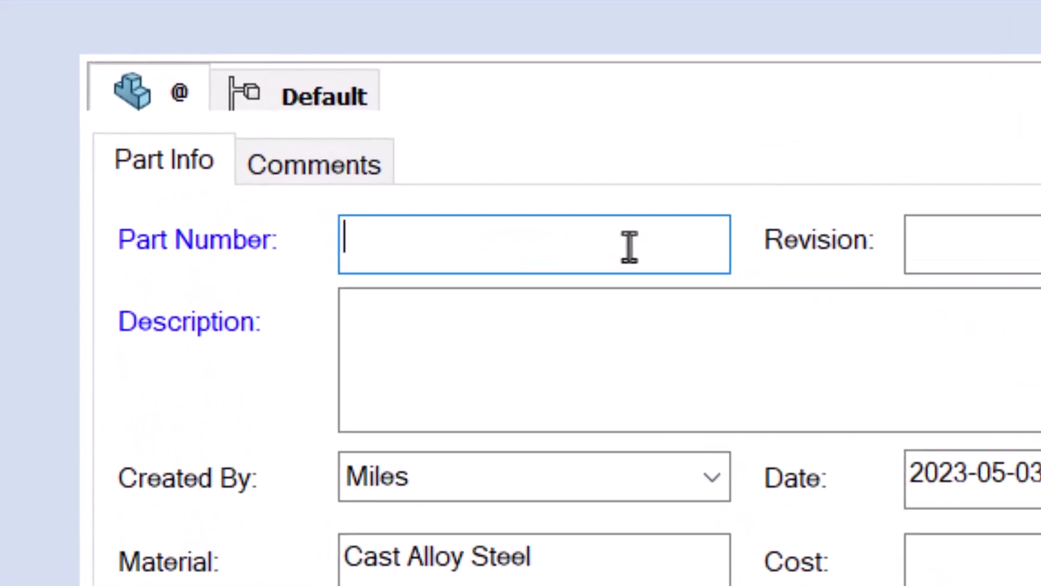
{"action": "type", "text": "????"}
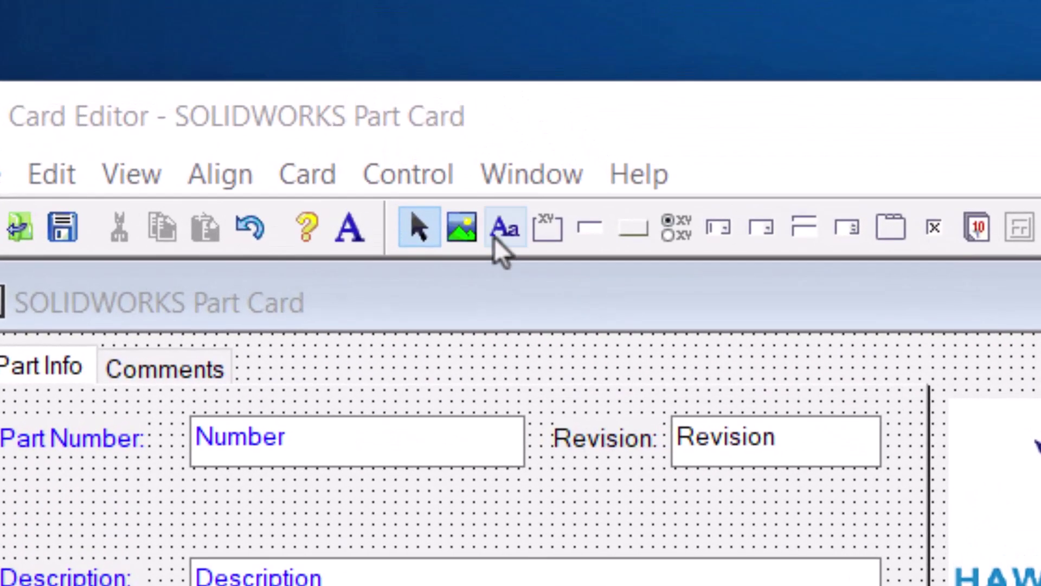
{"action": "left_click", "coordinate": [493, 236]}
{"action": "left_click", "coordinate": [4, 498]}
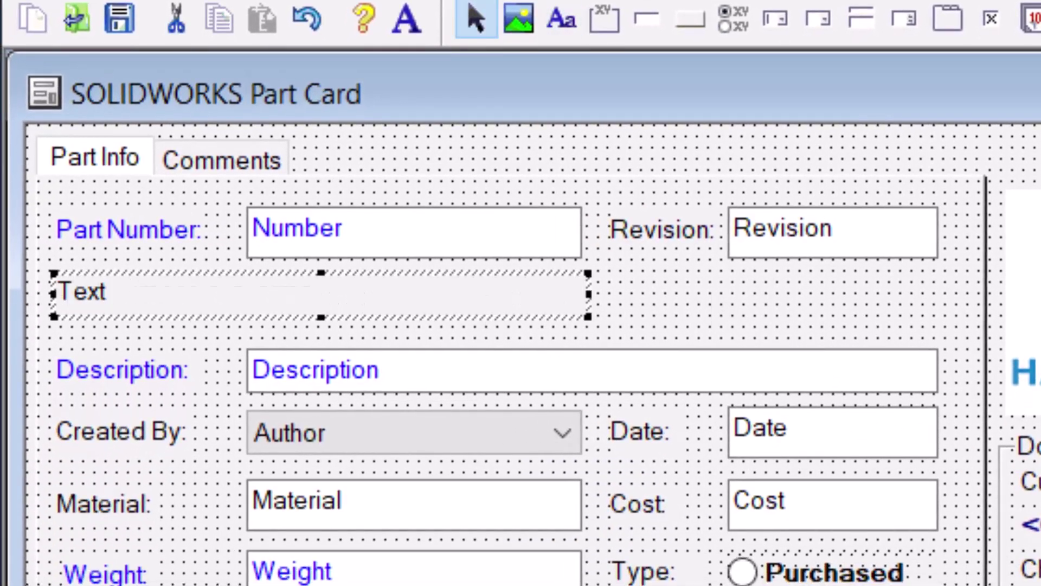
{"action": "type", "text": "Part Number is in format XX-YYYYYY-ZZ-CC"}
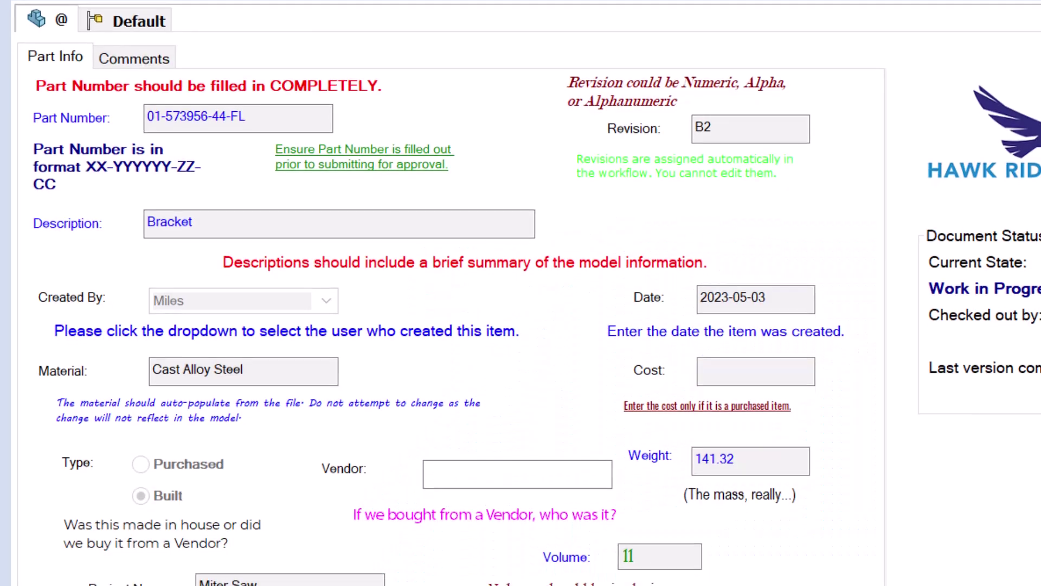
- Scroll down through the part's cluttered data card in the vault
{"action": "scroll", "coordinate": [433, 293], "scroll_direction": "down", "scroll_amount": 5}
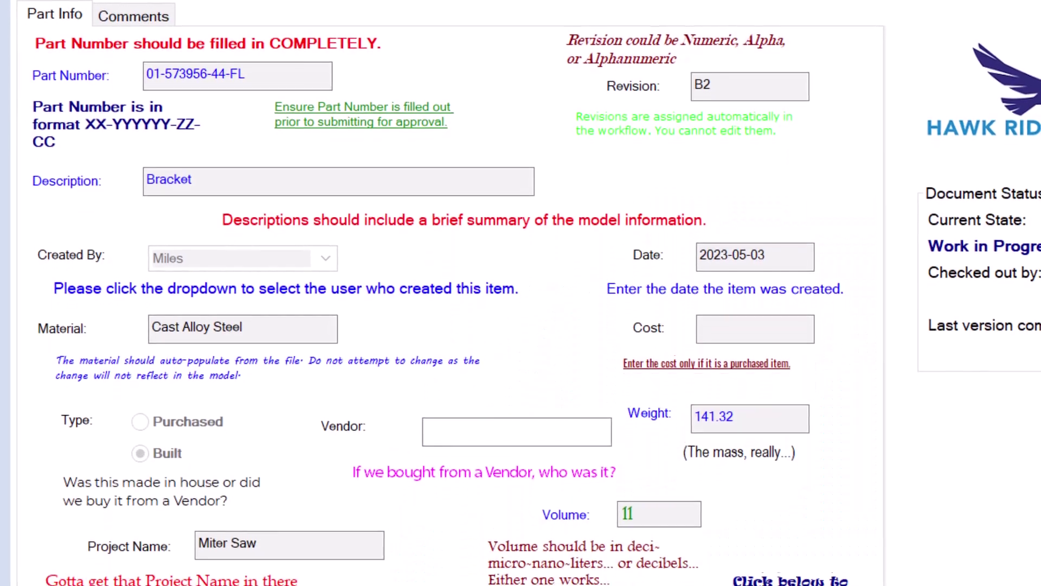
{"action": "scroll", "coordinate": [434, 293], "scroll_direction": "down", "scroll_amount": 2}
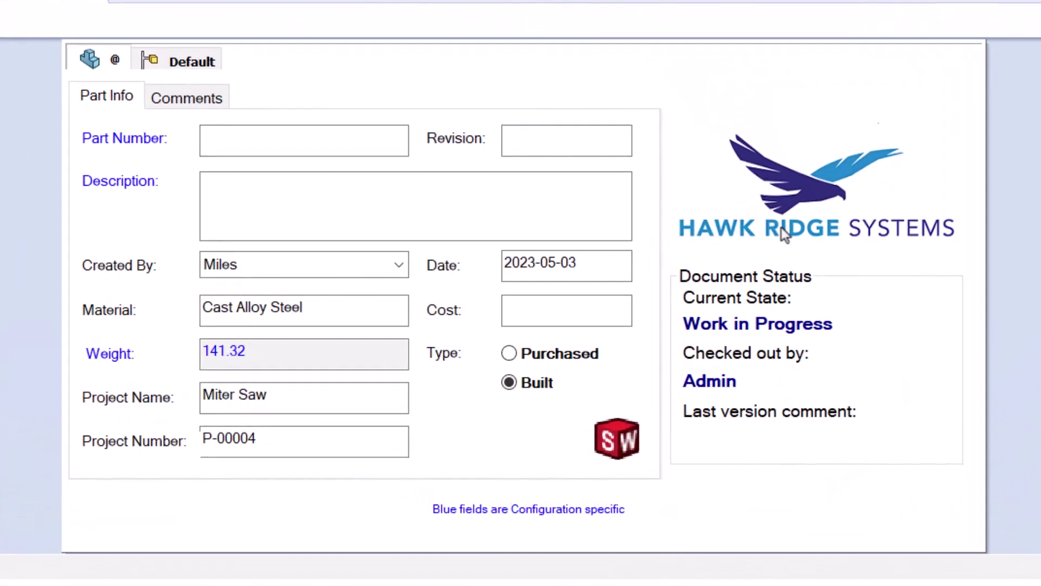
- Check the Part Number field on the vault data card for a tooltip
{"action": "mouse_move", "coordinate": [316, 146]}
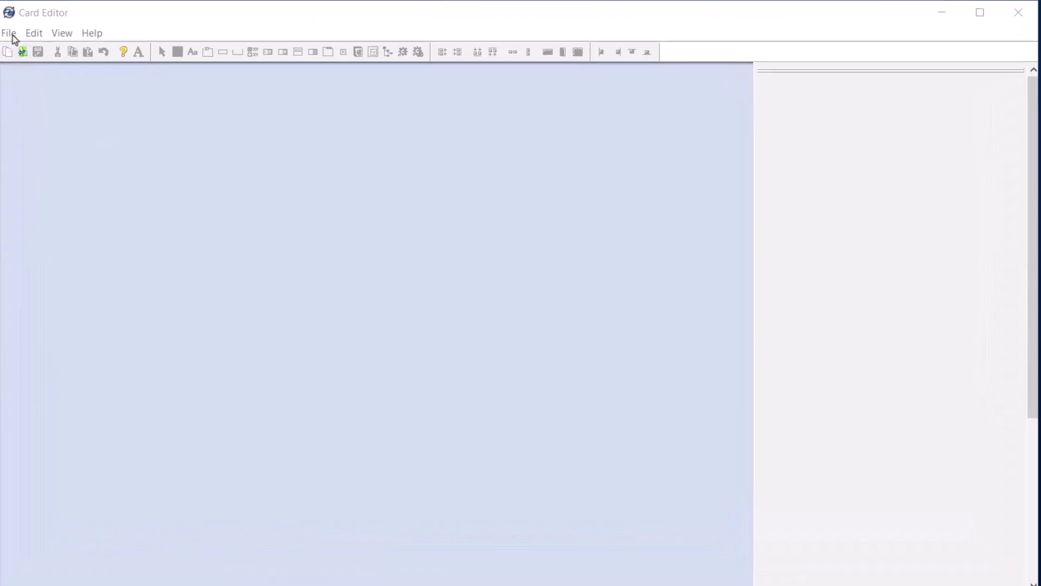
- Load the SOLIDWORKS Part Card and select its Part Number edit box to show its properties
{"action": "left_click", "coordinate": [12, 35]}
{"action": "left_click", "coordinate": [32, 65]}
{"action": "left_click", "coordinate": [668, 391]}
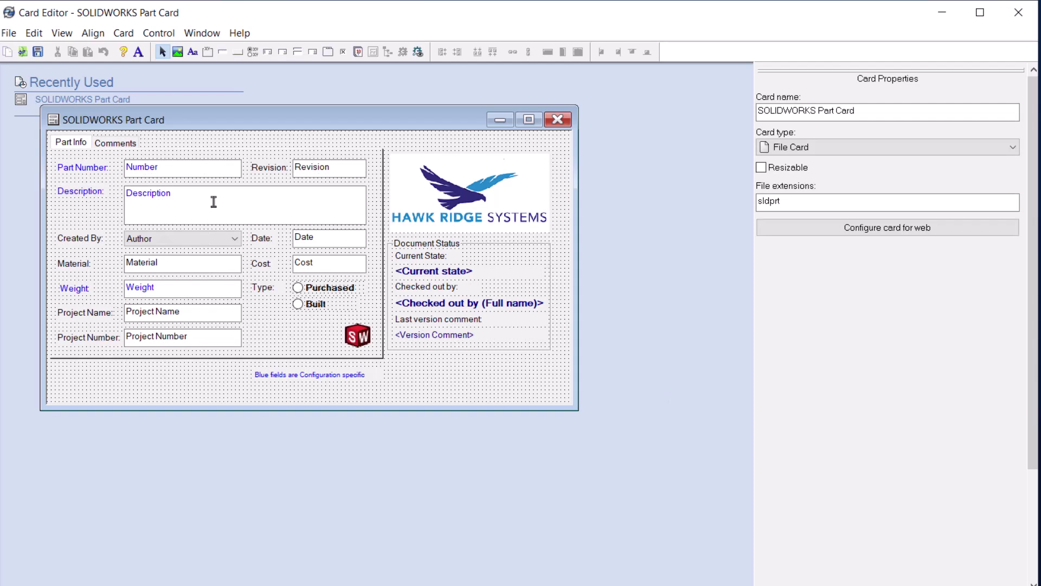
{"action": "left_click", "coordinate": [154, 171]}
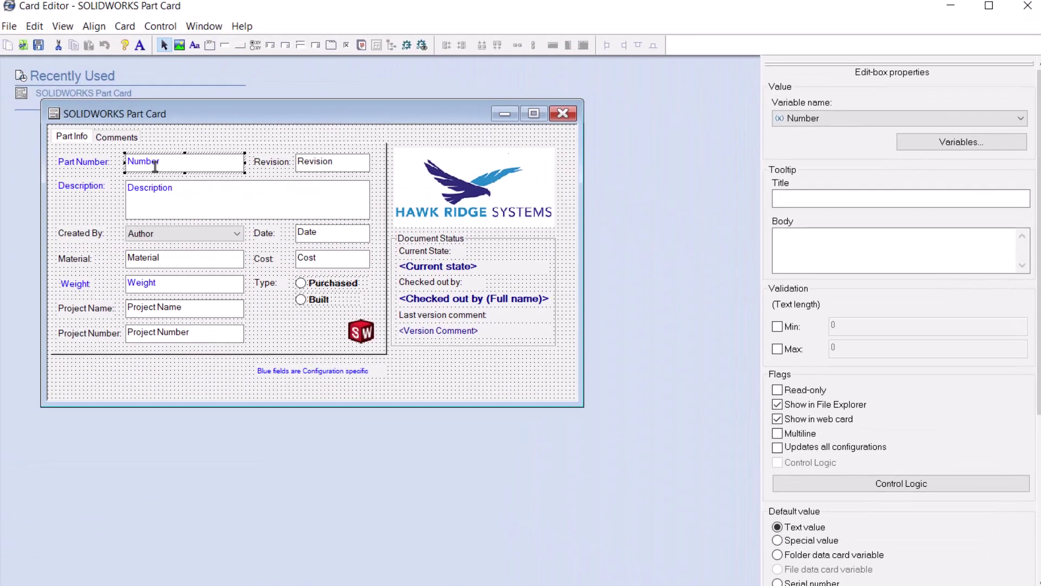
- Title the Part Number tooltip 'Instructions for Part Number' and paste the format and submittal lines into its body
{"action": "left_click", "coordinate": [803, 199]}
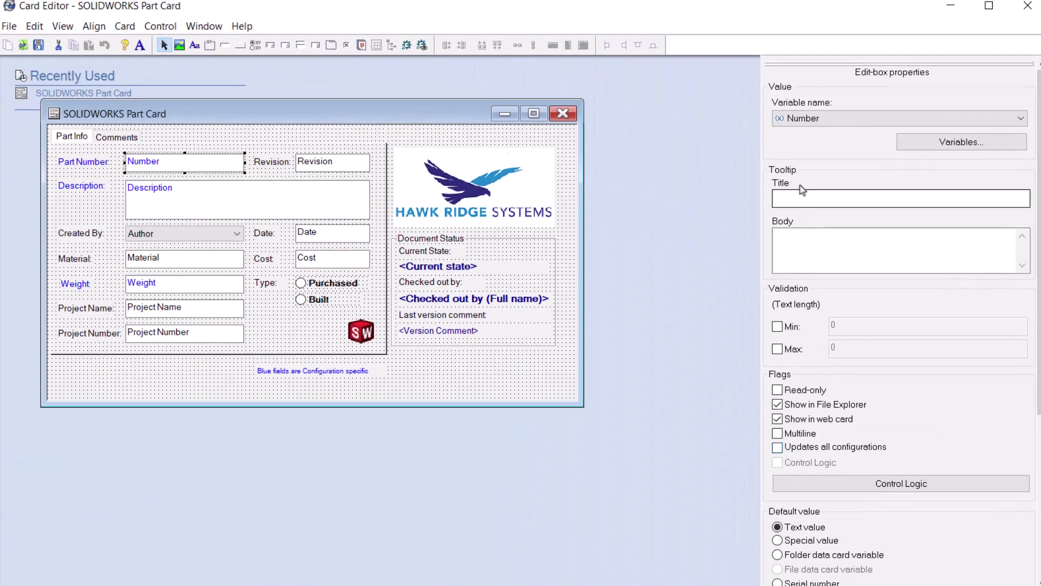
{"action": "type", "text": "Instructions for Part Number"}
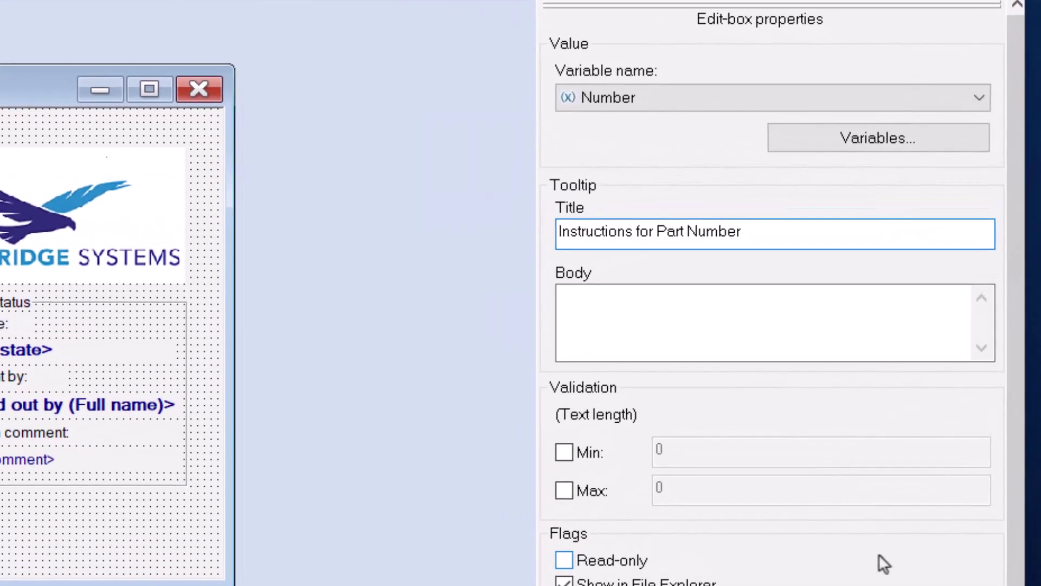
{"action": "key", "text": "Tab"}
{"action": "key", "text": "ctrl+v"}
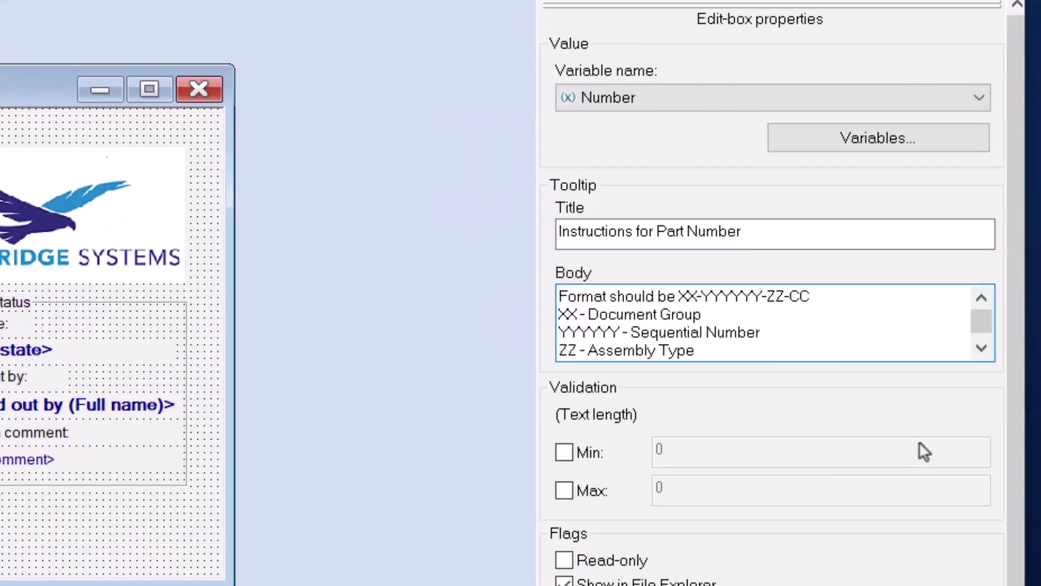
{"action": "key", "text": "Down"}
{"action": "key", "text": "Down"}
{"action": "key", "text": "Down"}
{"action": "key", "text": "Down"}
{"action": "key", "text": "Down"}
{"action": "key", "text": "Return"}
{"action": "type", "text": "Ensure this is filled in prior to Submittal for Approval"}
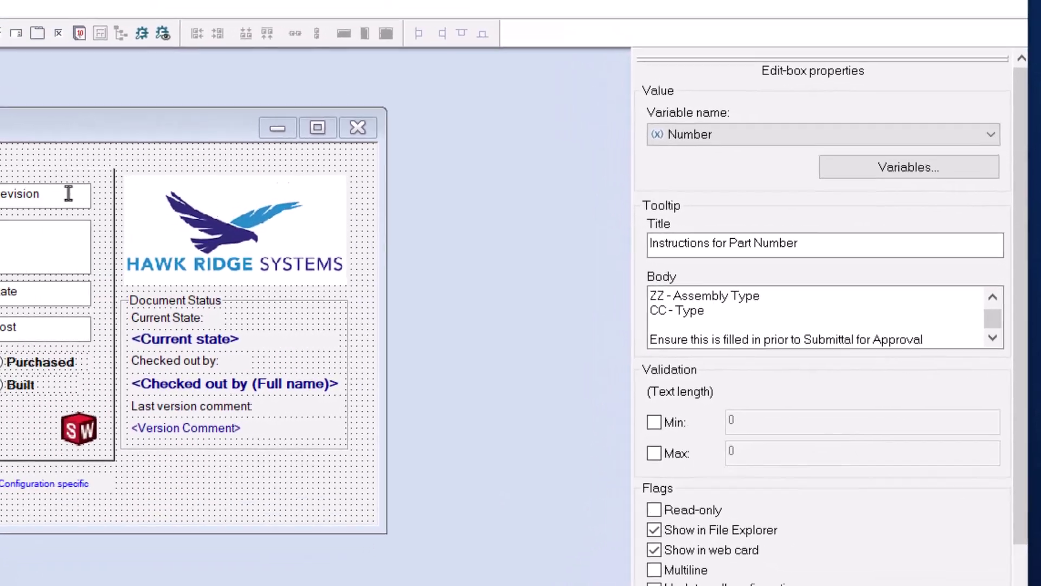
{"action": "left_click", "coordinate": [200, 207]}
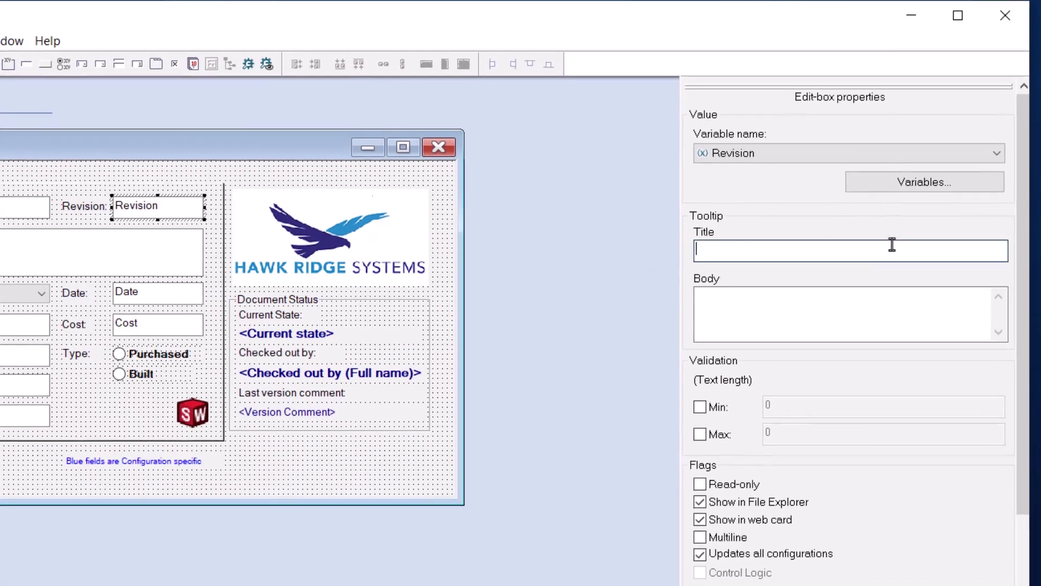
- Title the Revision tooltip 'Revision Information' and paste the Numeric, Alpha and AlphaNumeric lines into its body
{"action": "left_click", "coordinate": [912, 252]}
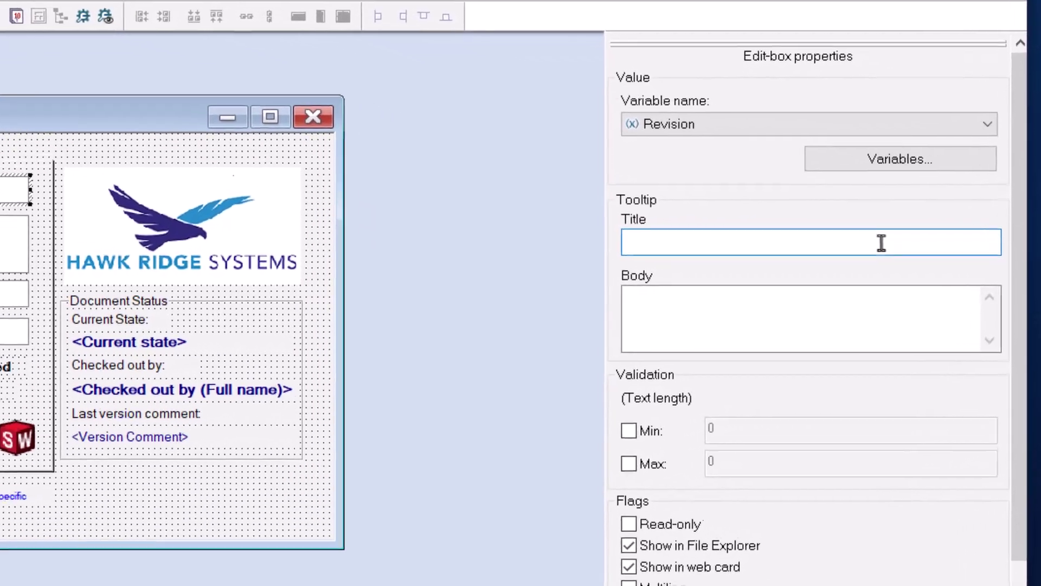
{"action": "type", "text": "Revision Information"}
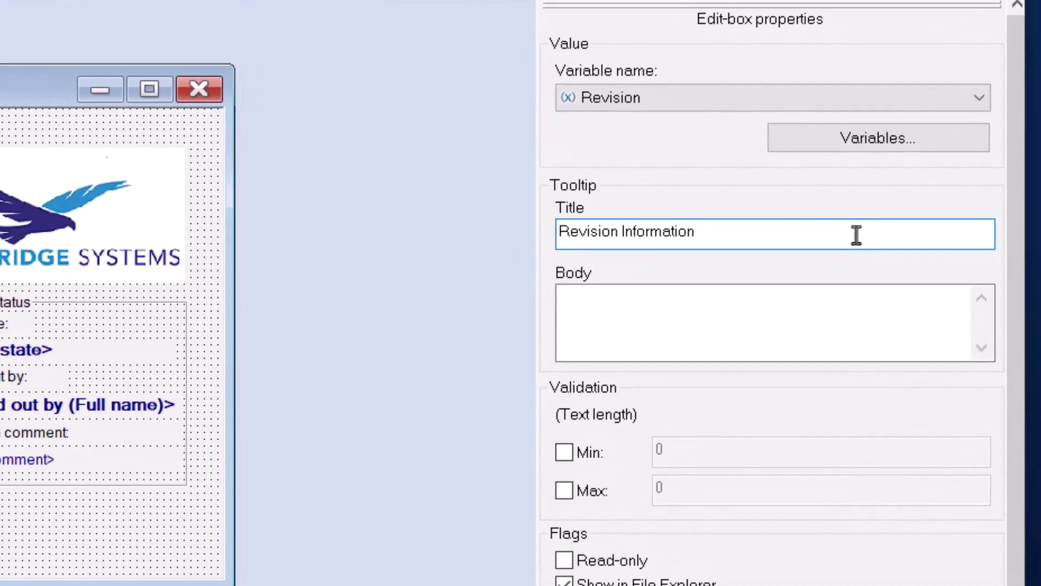
{"action": "left_click", "coordinate": [882, 341]}
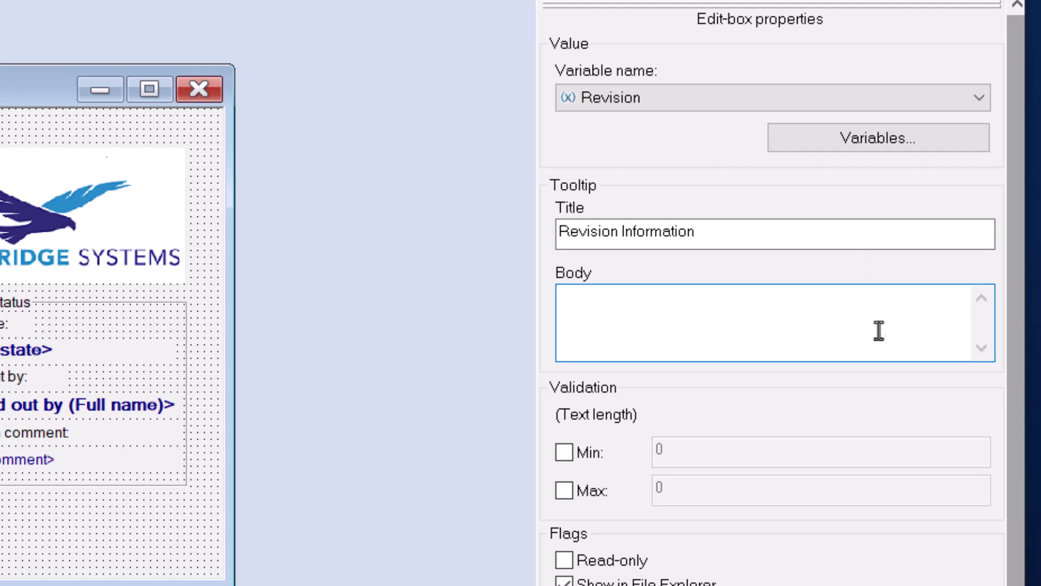
{"action": "type", "text": "Numeric is Pre-Production Alpha is Released for Production AlphaNumeric is a Production Change in Process"}
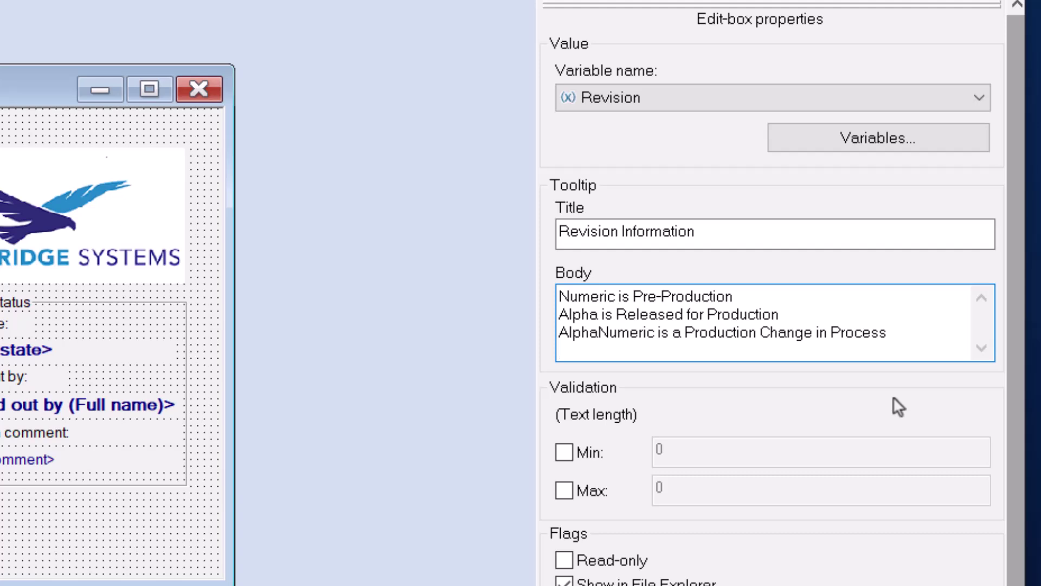
{"action": "left_click", "coordinate": [429, 220]}
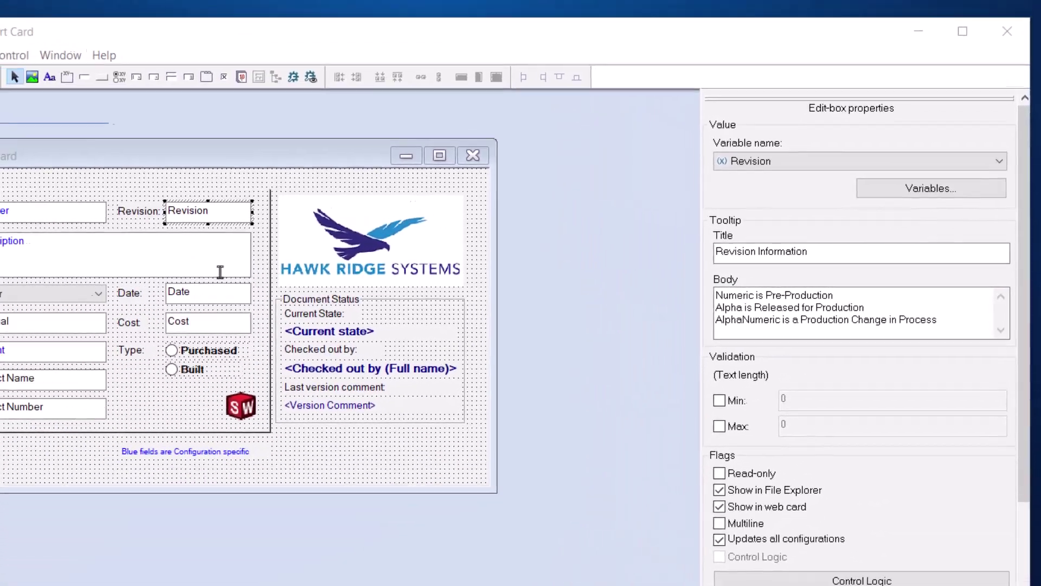
- Title the Description tooltip 'Instructions for Description', with body 'Enter brief description of file' and 'Ensure this is filled in prior to Submittal for Approval'
{"action": "left_click", "coordinate": [249, 271]}
{"action": "left_click", "coordinate": [748, 253]}
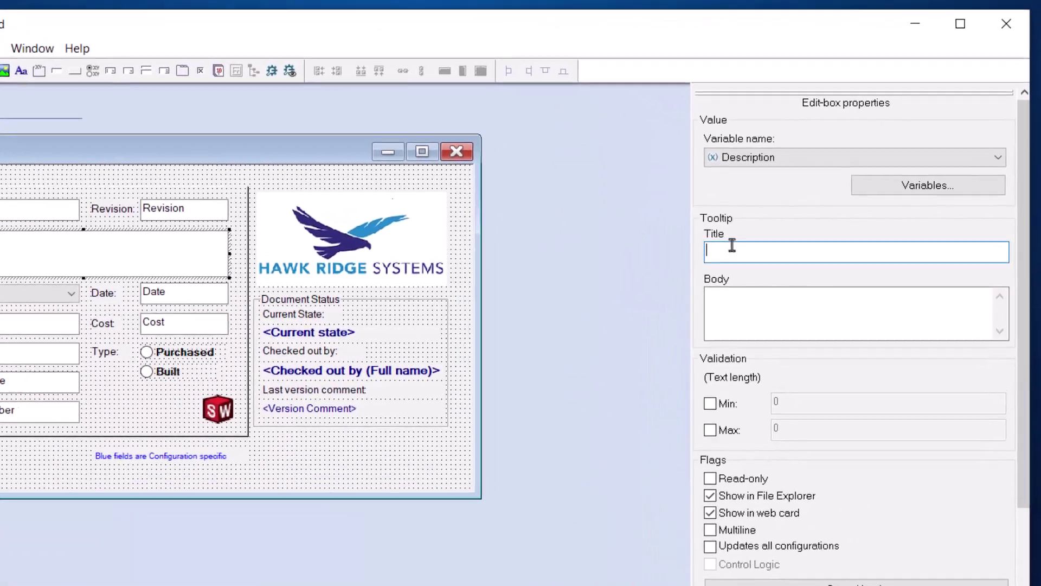
{"action": "type", "text": "Instructions for Description"}
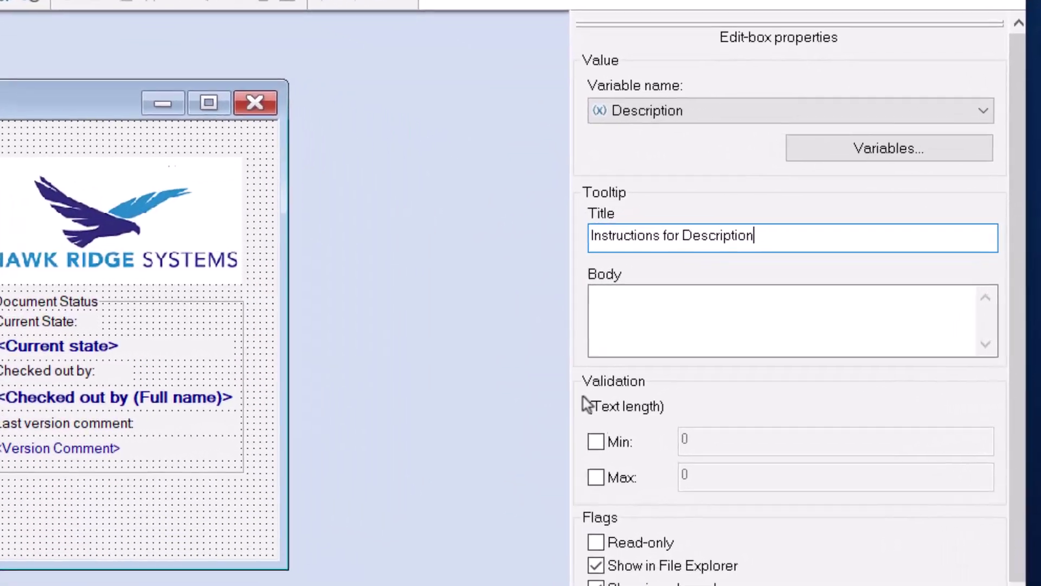
{"action": "key", "text": "Tab"}
{"action": "type", "text": "Enter brief description of file"}
{"action": "key", "text": "Return"}
{"action": "key", "text": "Return"}
{"action": "type", "text": "Ensure this is filled in prior to Submittal for Approval"}
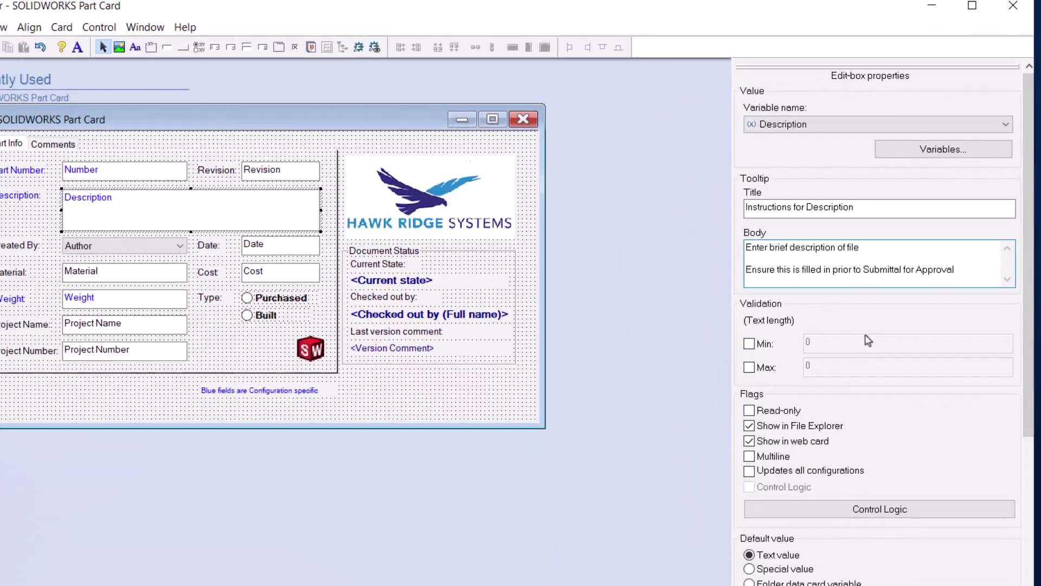
- Review the Author, Date, Cost, Purchased and Built controls, then save the Part Card
{"action": "left_click", "coordinate": [234, 242]}
{"action": "left_click", "coordinate": [298, 239]}
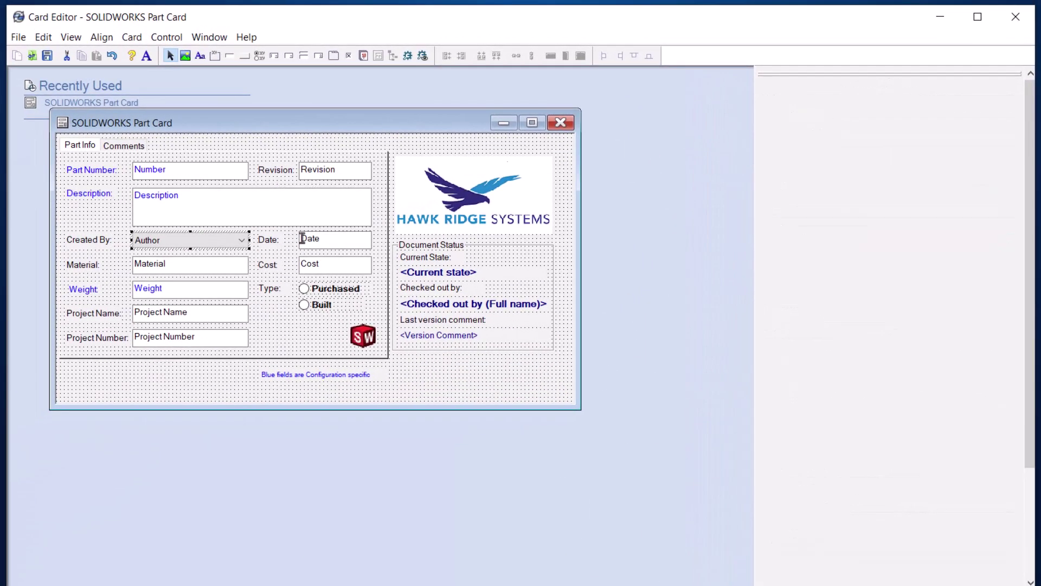
{"action": "left_click", "coordinate": [308, 261]}
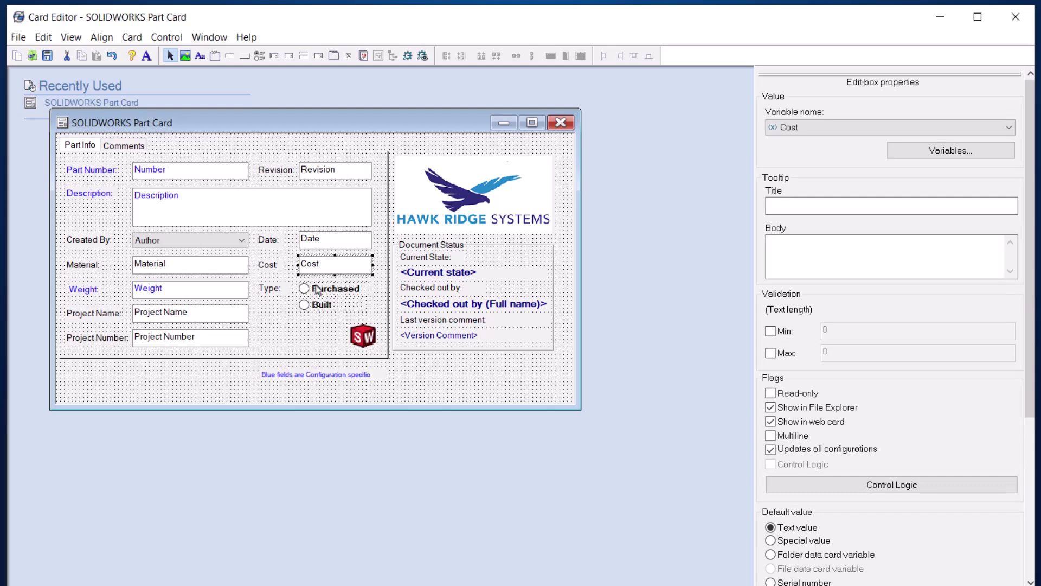
{"action": "left_click", "coordinate": [317, 291]}
{"action": "left_click", "coordinate": [316, 308]}
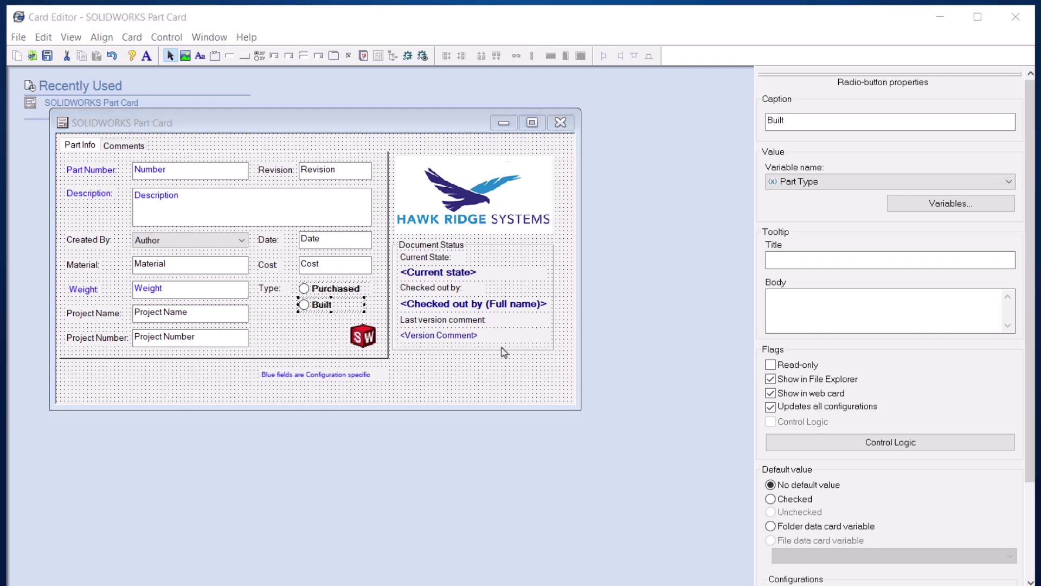
{"action": "left_click", "coordinate": [53, 55]}
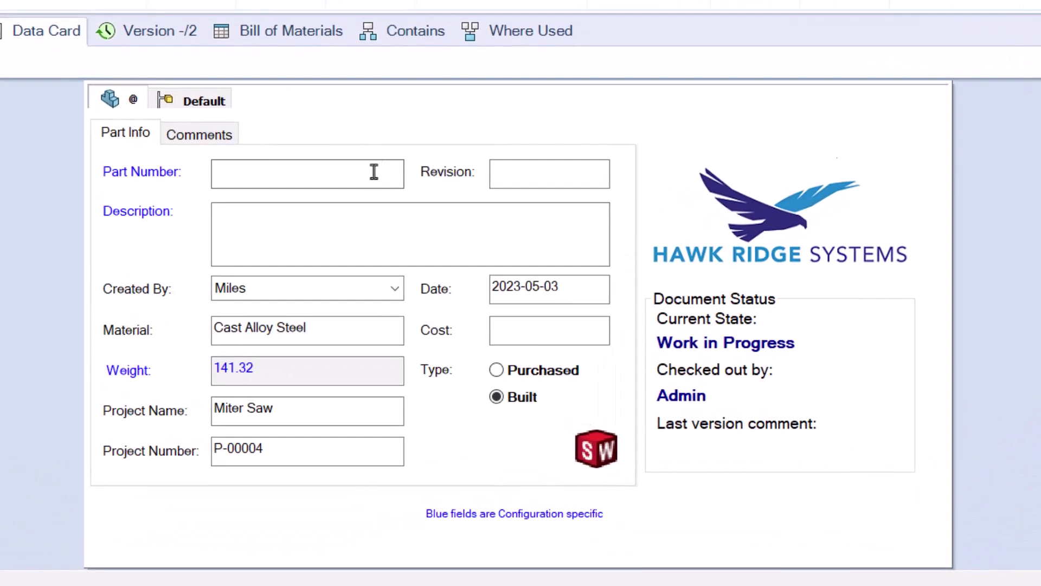
- Check that the Part Number, Revision and Description tooltips appear on TooltipsPart.SLDPRT's vault data card
{"action": "mouse_move", "coordinate": [409, 259]}
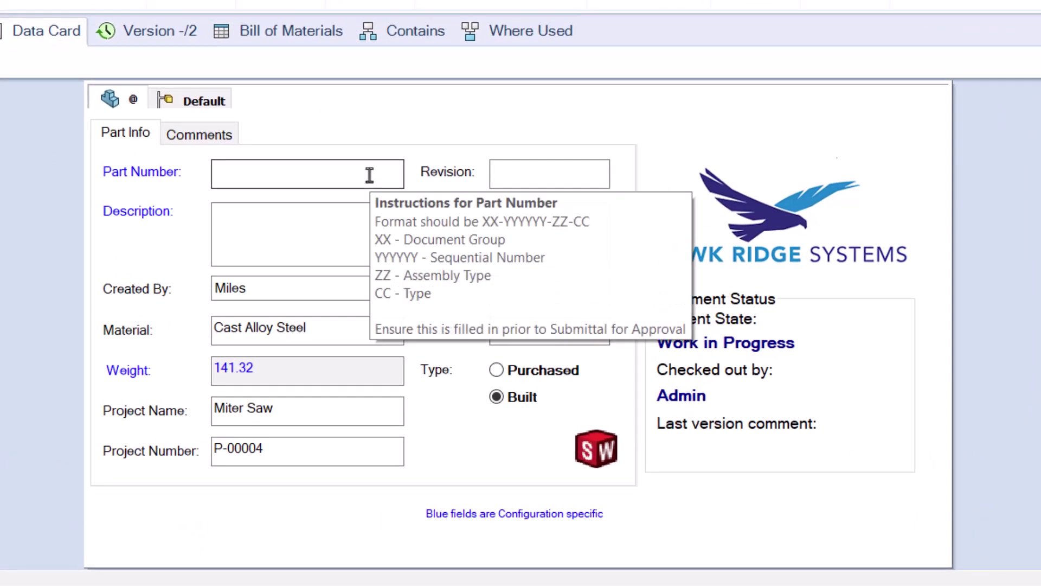
{"action": "mouse_move", "coordinate": [548, 175]}
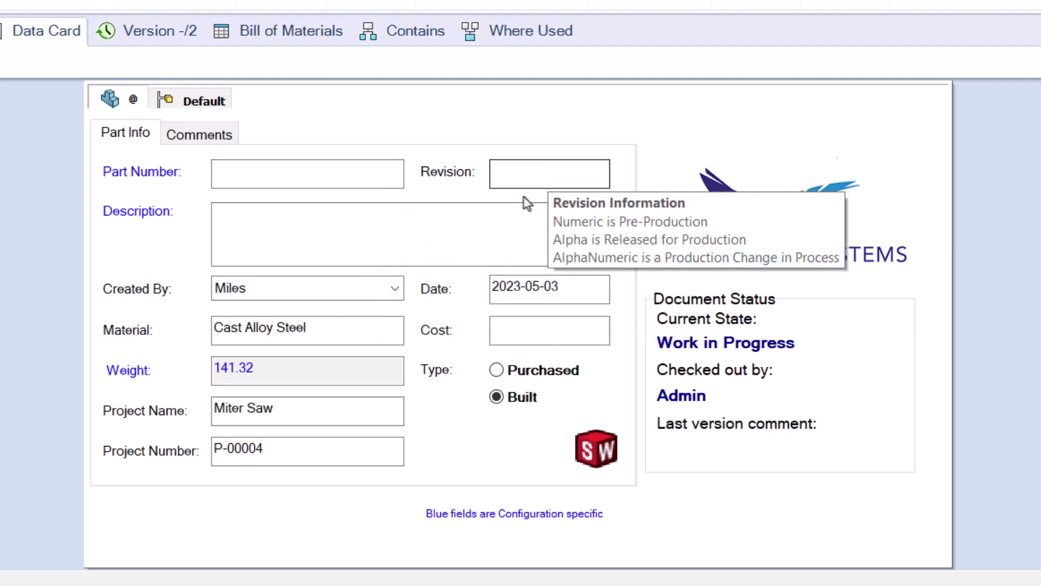
{"action": "mouse_move", "coordinate": [489, 224]}
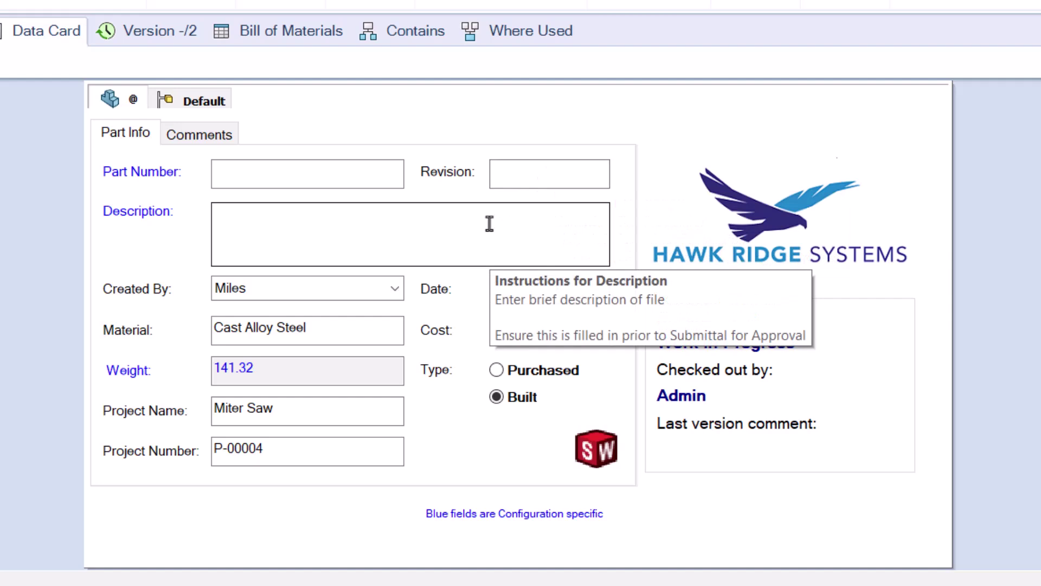